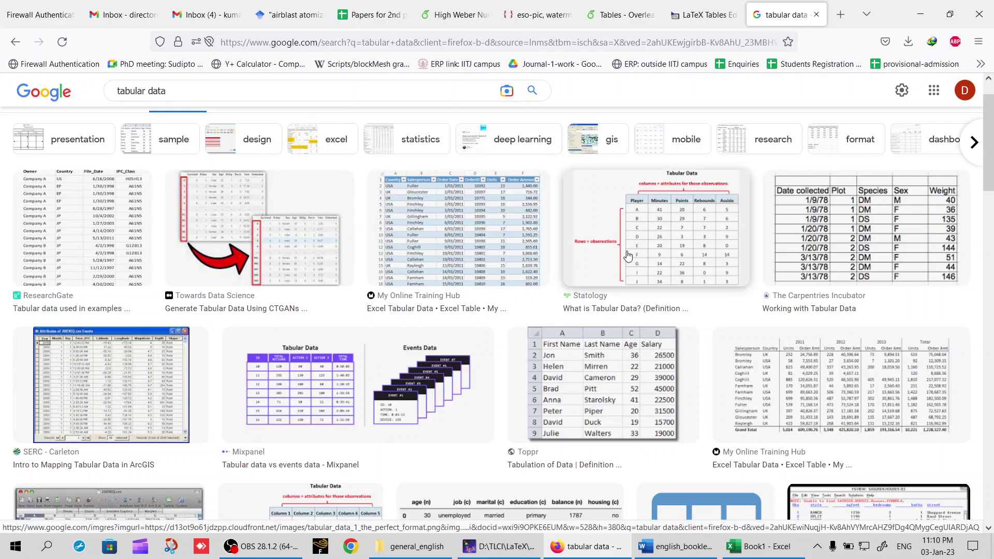
Open the My Online Training Hub "Excel Tabular Data" image result in the preview and copy the image.
scroll(621, 251, down, 1)
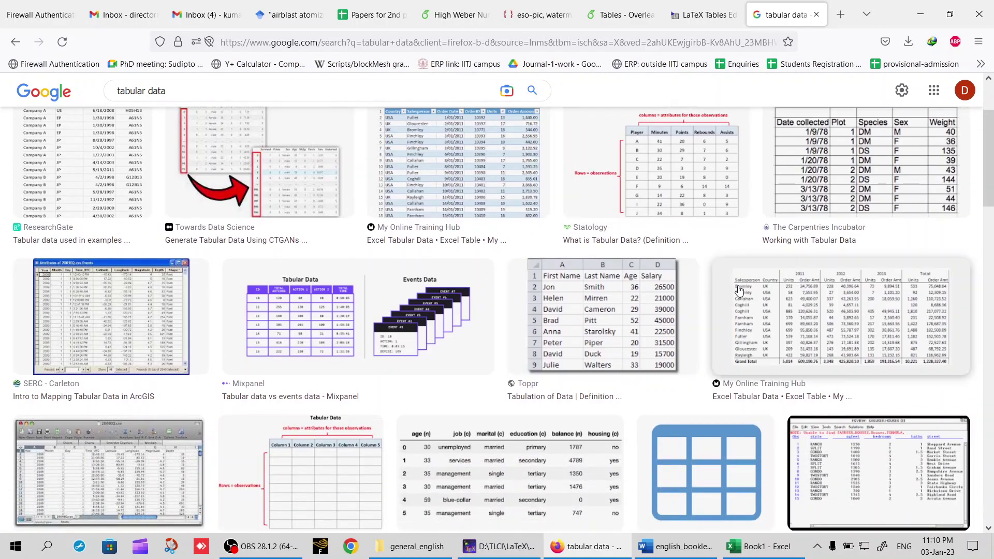
scroll(739, 289, up, 1)
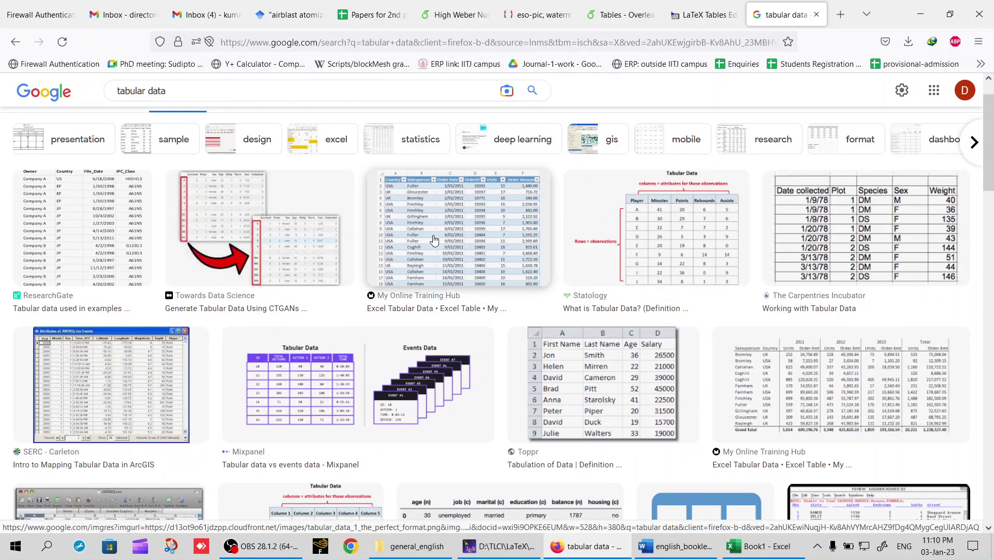
click(447, 223)
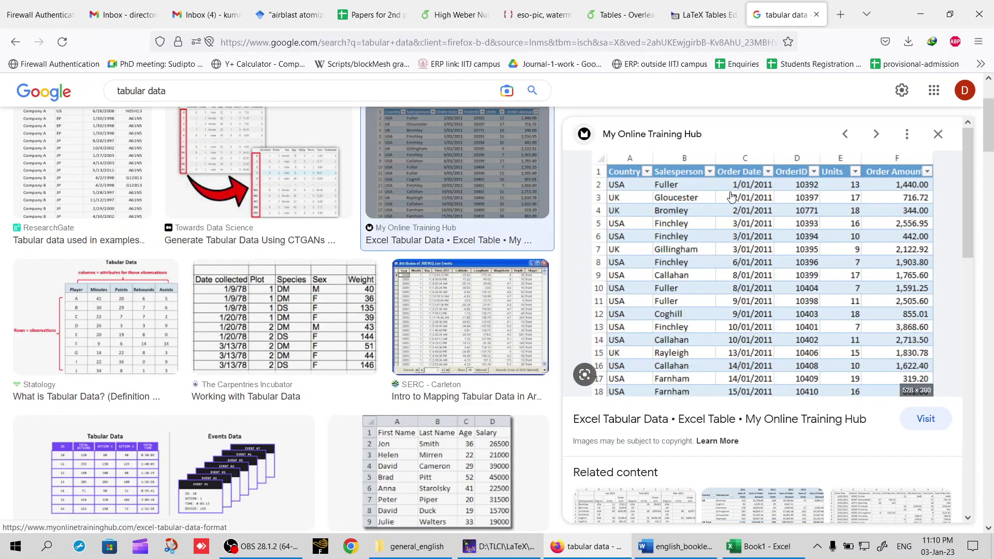
right_click(680, 221)
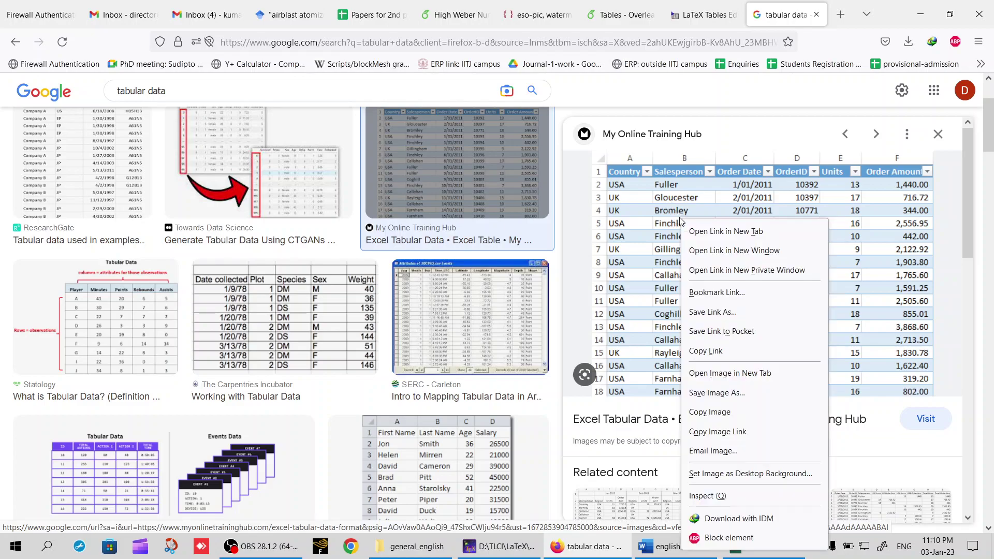
right_click(652, 217)
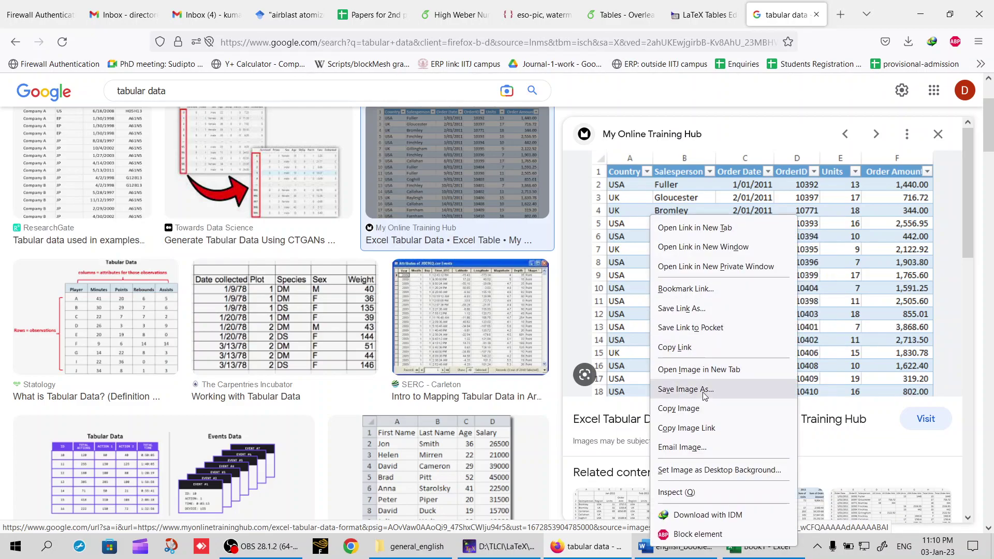
click(676, 409)
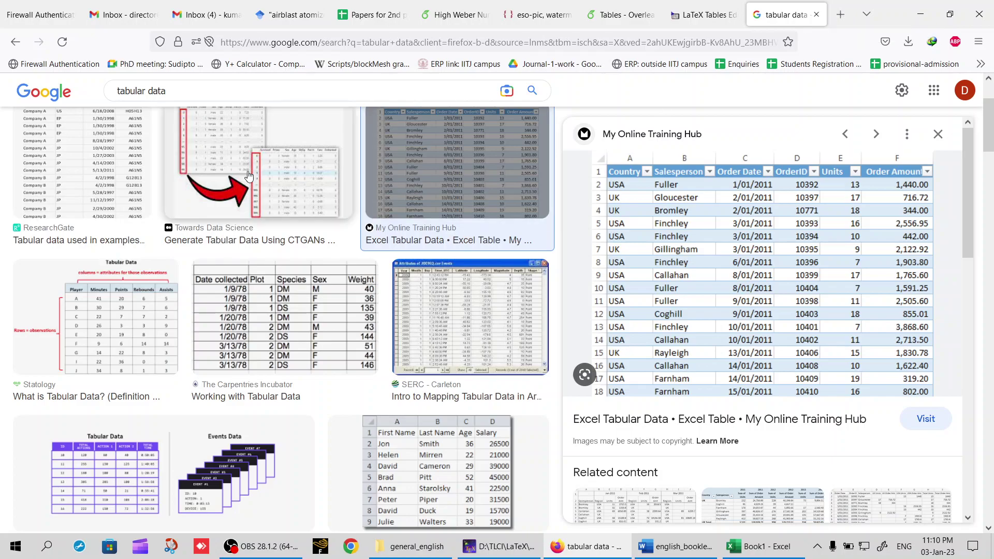
Capture the previewed table including its header row with Snip & Sketch, copy the snip, and close the tool.
click(170, 546)
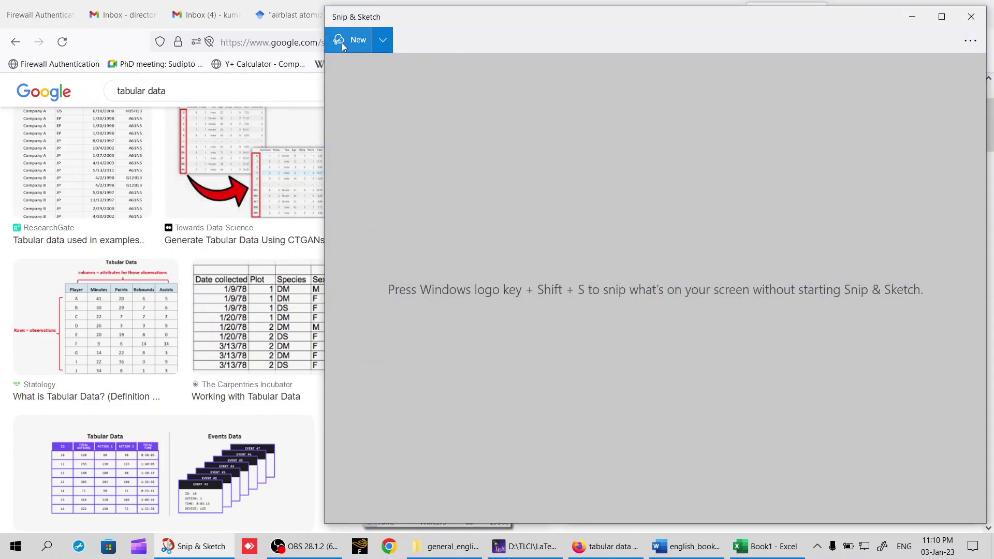
click(343, 43)
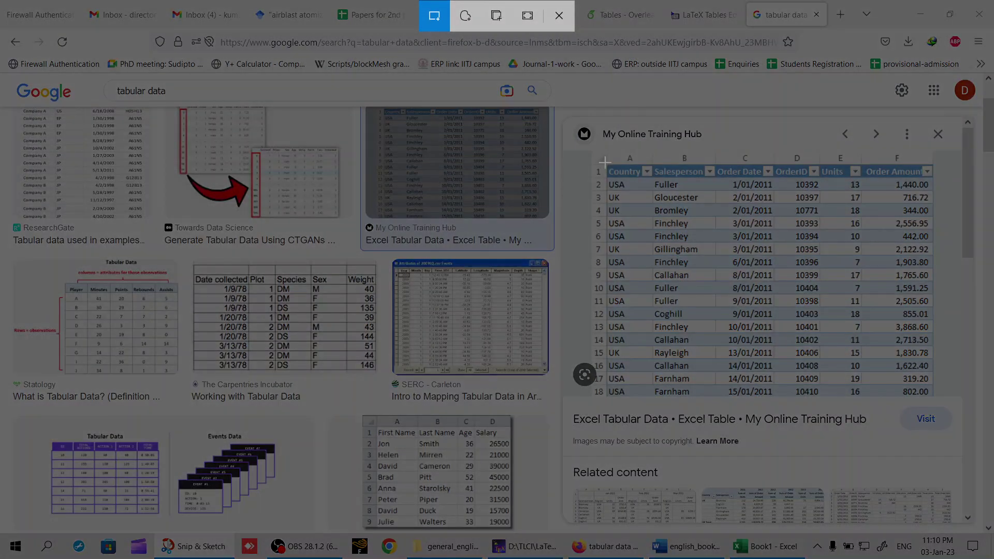
mouse_move(605, 162)
mouse_down()
mouse_move(694, 253)
mouse_move(927, 392)
mouse_up()
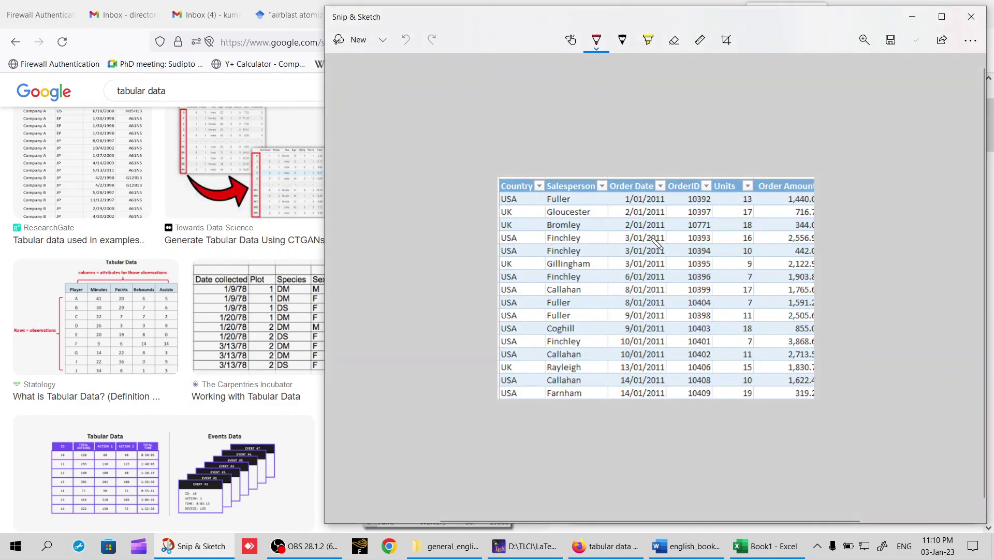
click(915, 40)
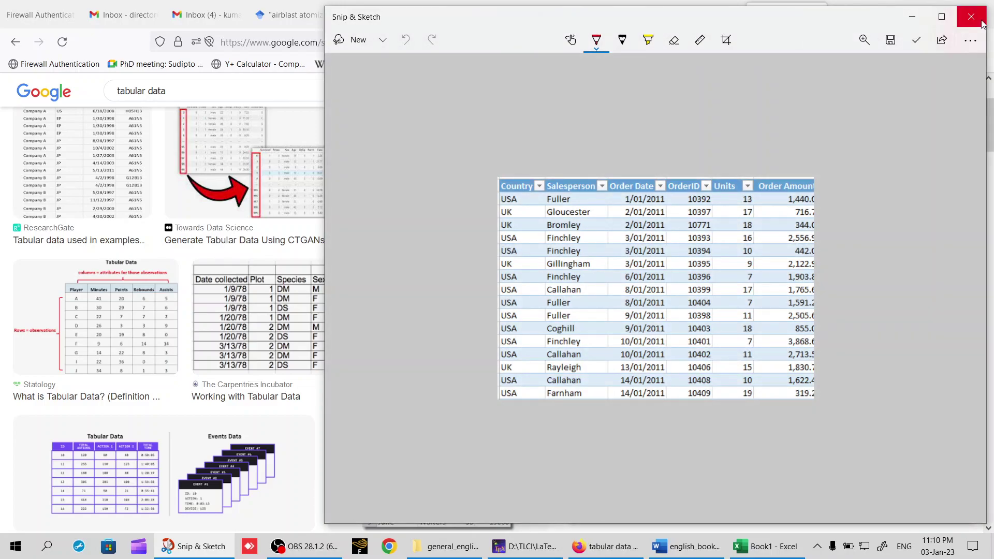
click(971, 17)
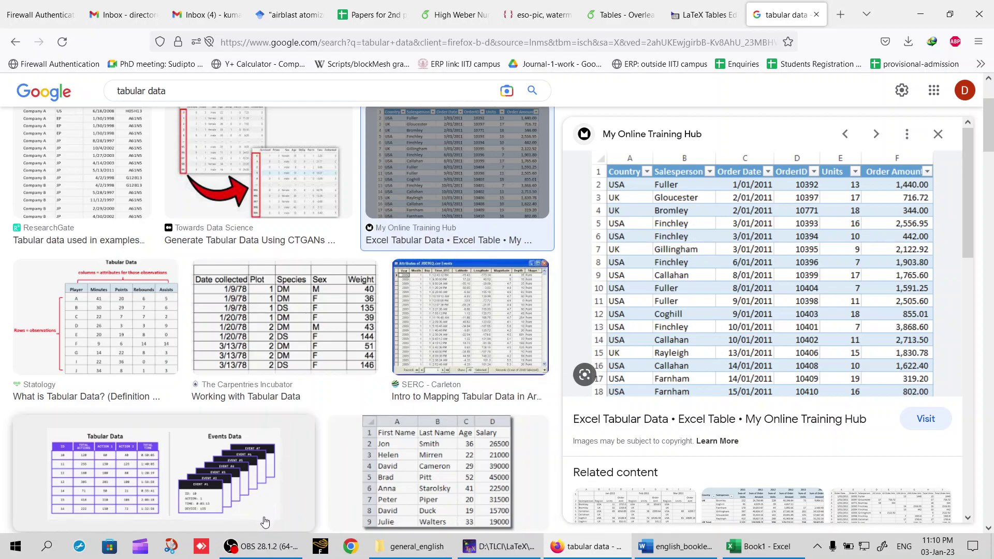
Capture only the data rows 2 to 16 of the Country through Units columns with Snip & Sketch, copy the snip, and close it.
click(172, 548)
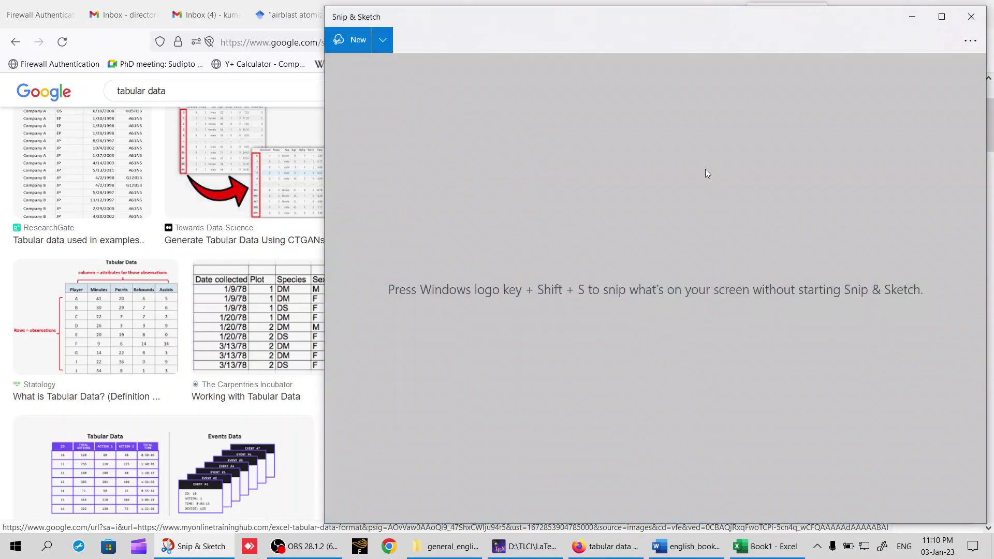
click(346, 42)
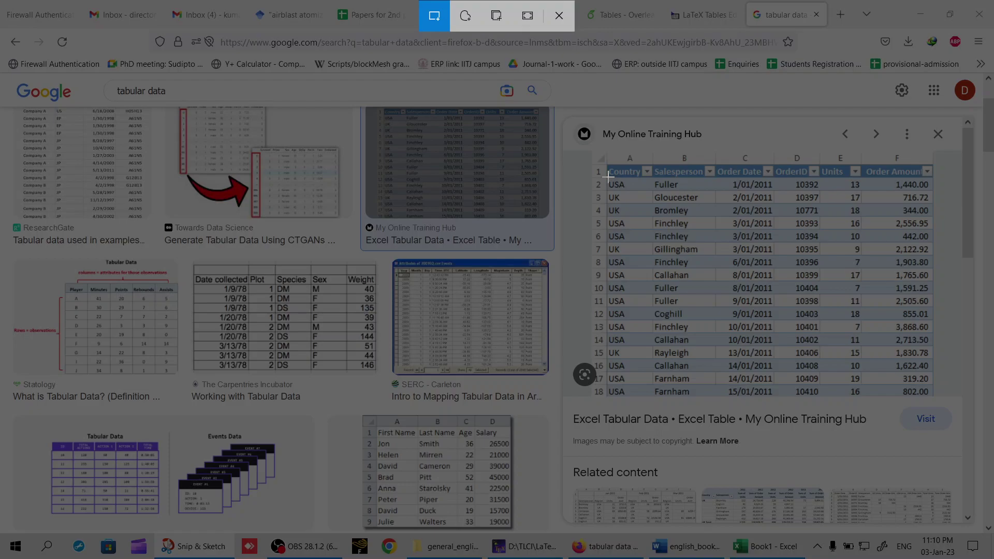
drag(607, 176, 862, 367)
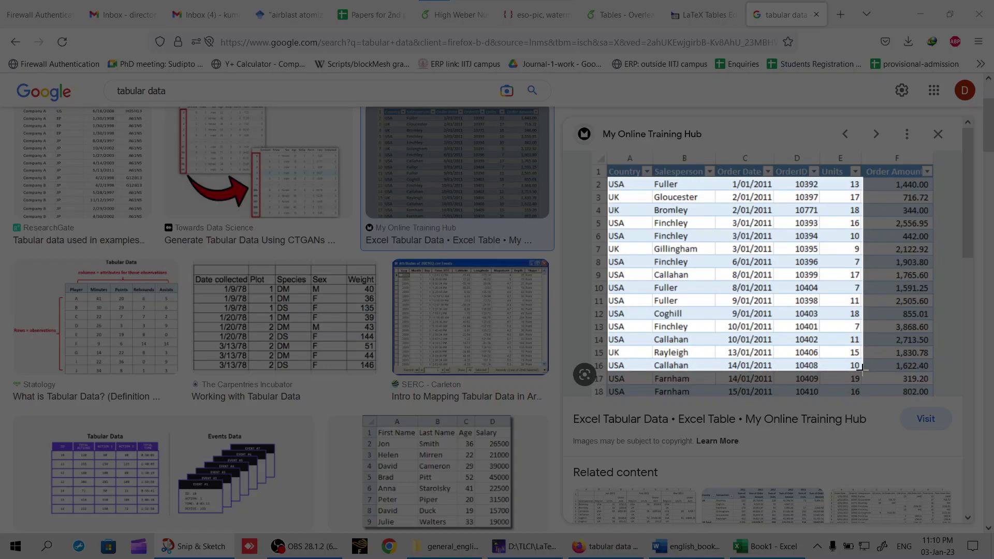
drag(861, 367, 860, 368)
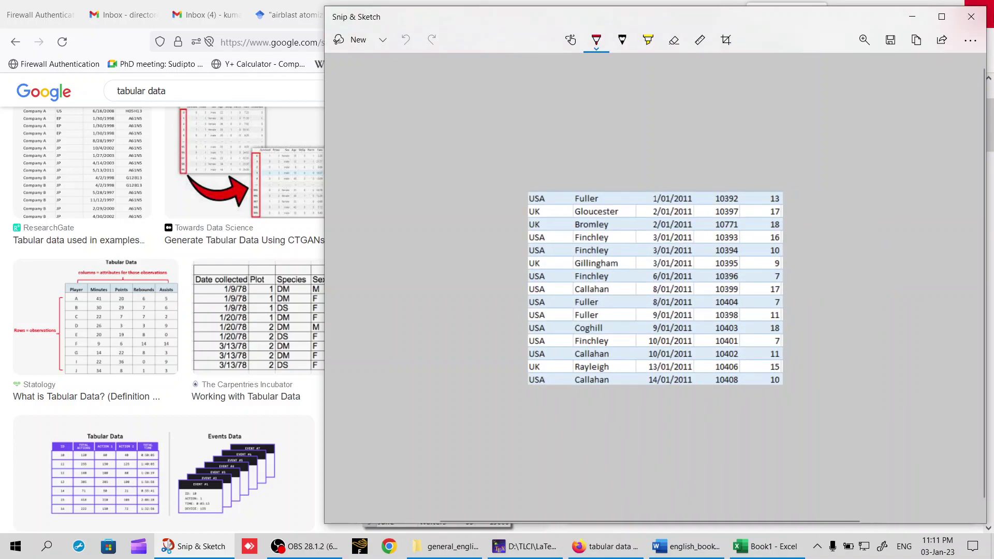
click(913, 42)
click(971, 18)
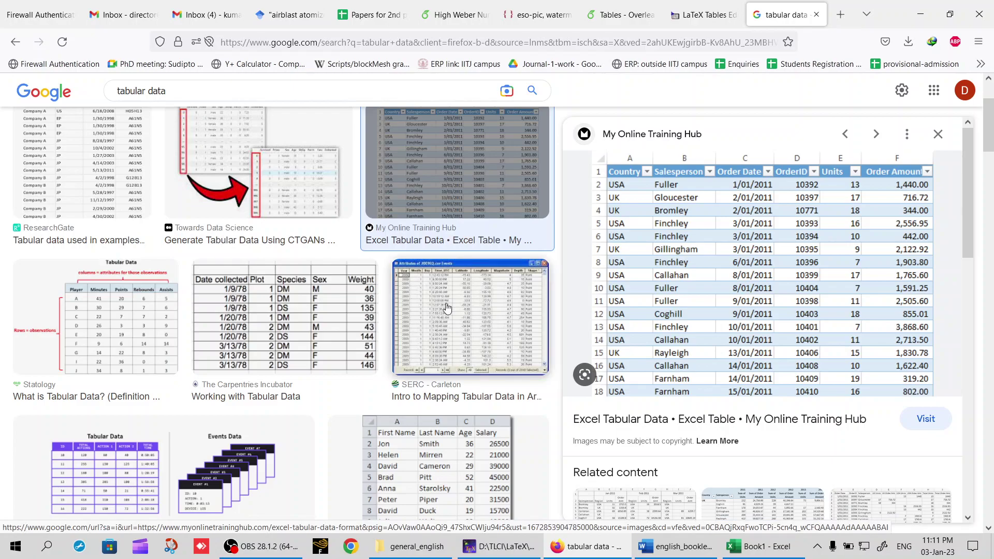
Launch Excel in a maximized window and create a new blank workbook.
key(super)
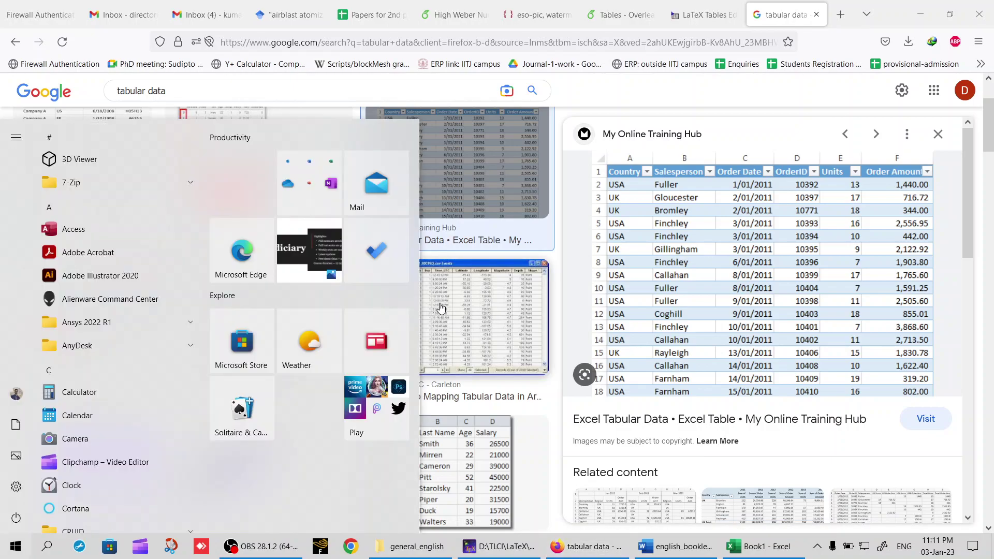
text(exce)
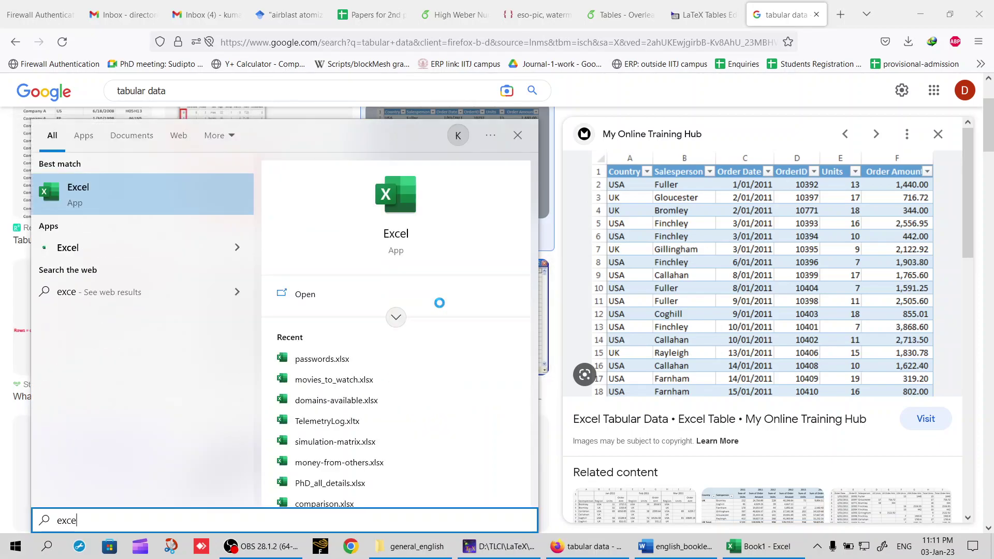
key(Return)
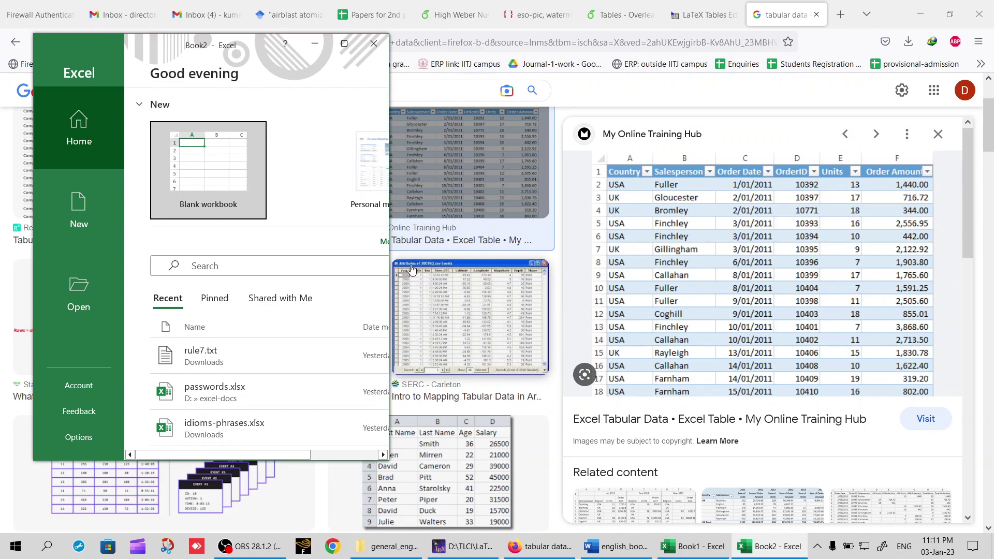
click(344, 43)
click(141, 133)
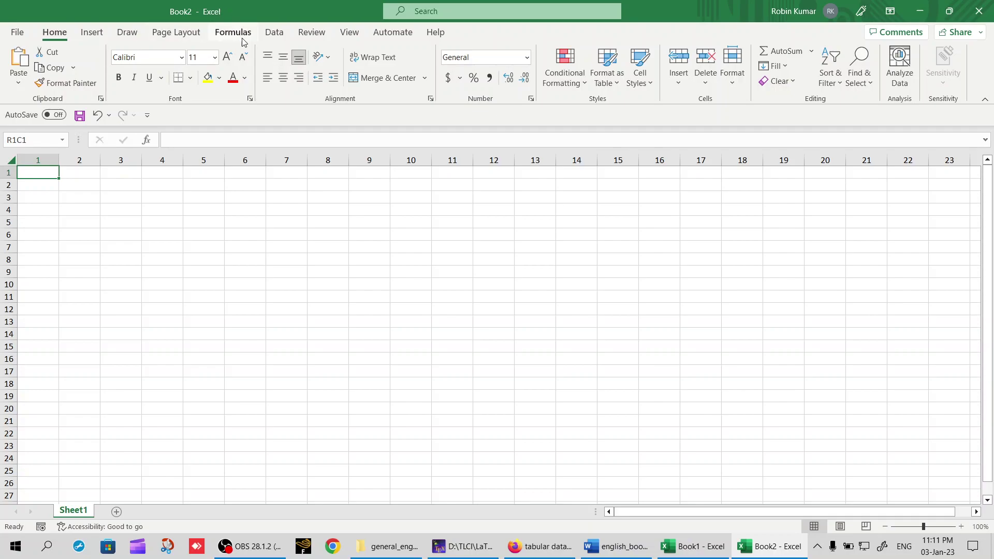
Import data from the picture on the clipboard into the blank sheet.
click(274, 40)
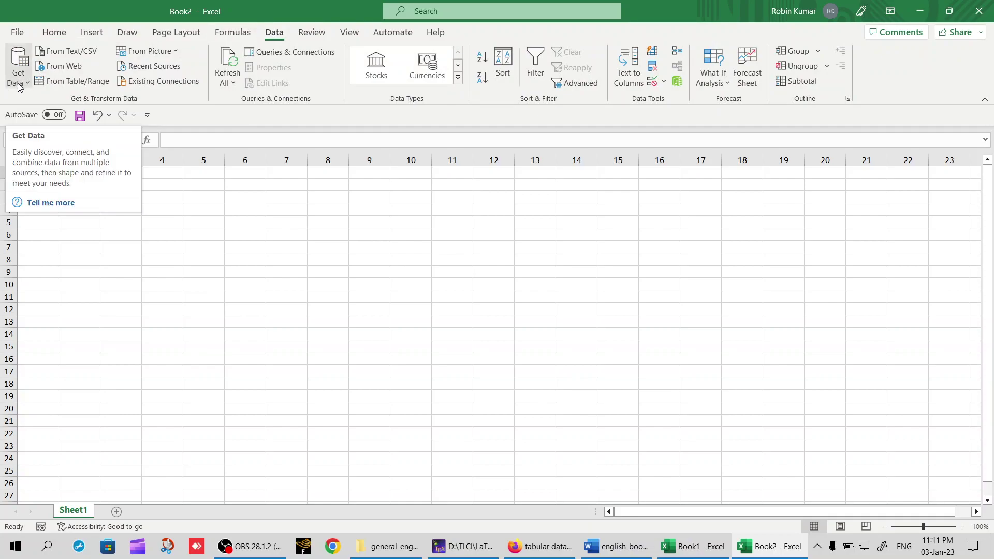
click(21, 86)
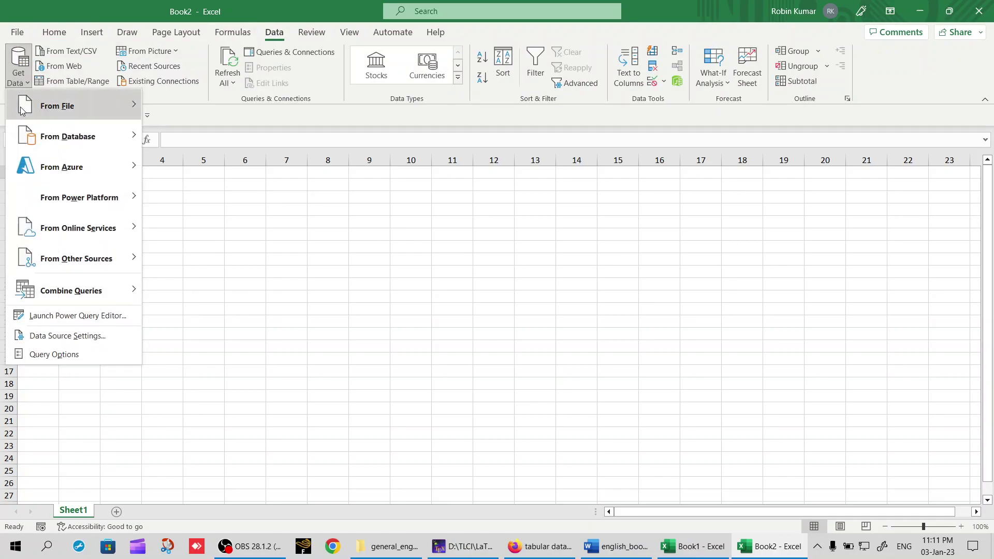
mouse_move(70, 247)
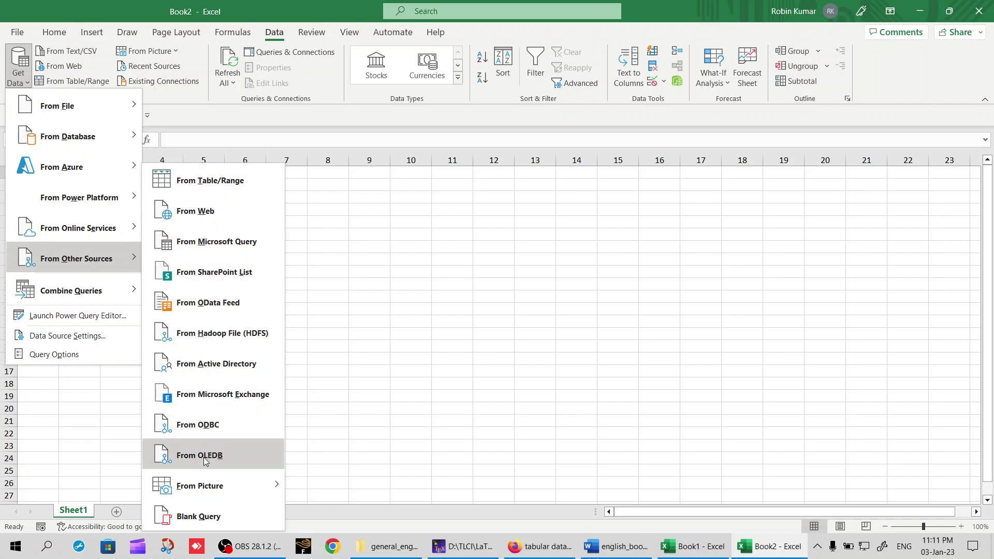
mouse_move(214, 485)
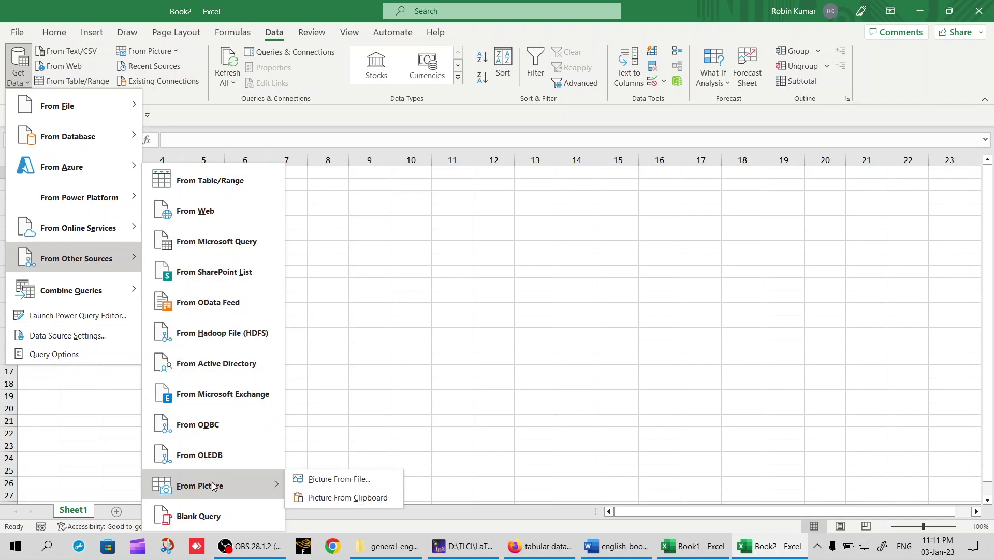
click(332, 502)
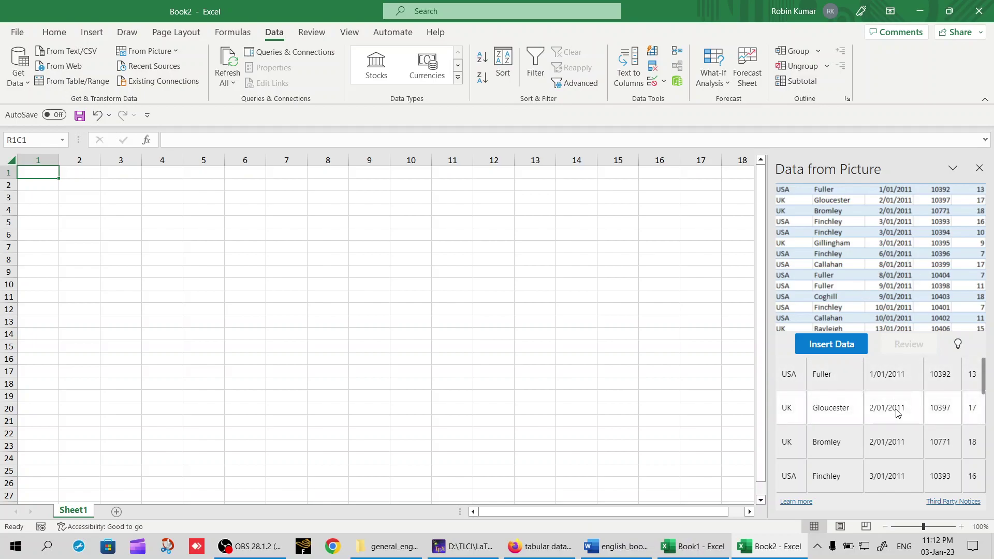
Review all recognized rows of the Data from Picture preview against the source picture.
scroll(905, 408, down, 1)
scroll(913, 409, down, 5)
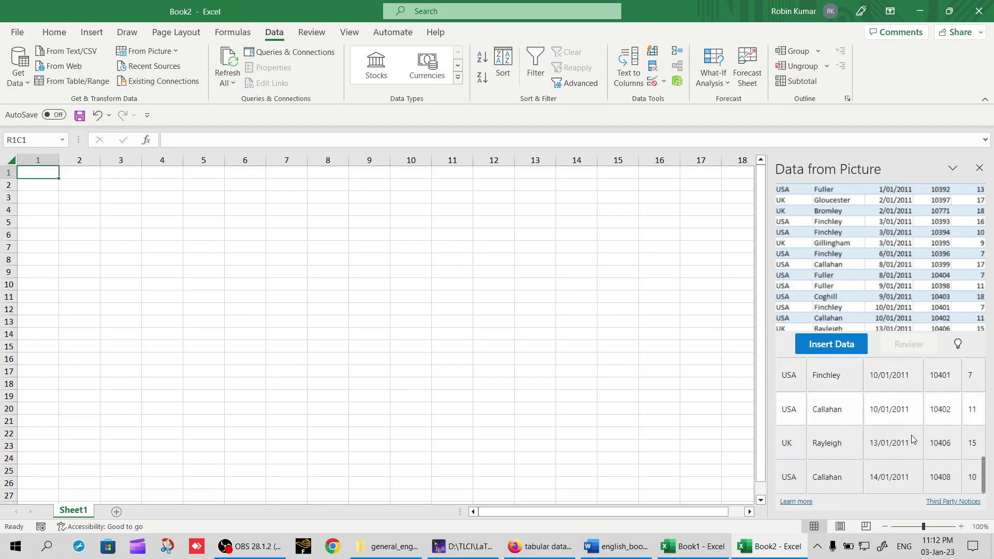
scroll(916, 445, up, 3)
scroll(932, 460, up, 4)
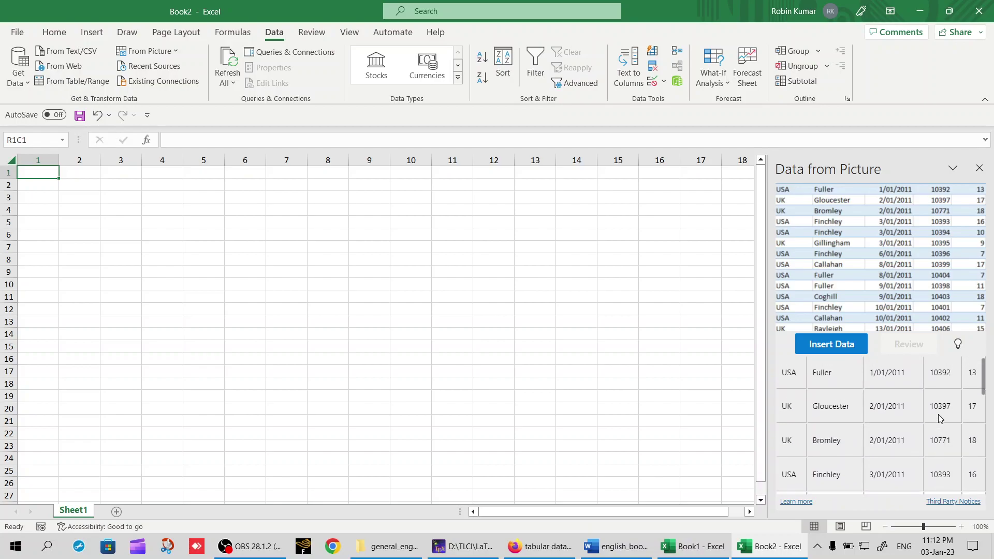
scroll(940, 412, up, 1)
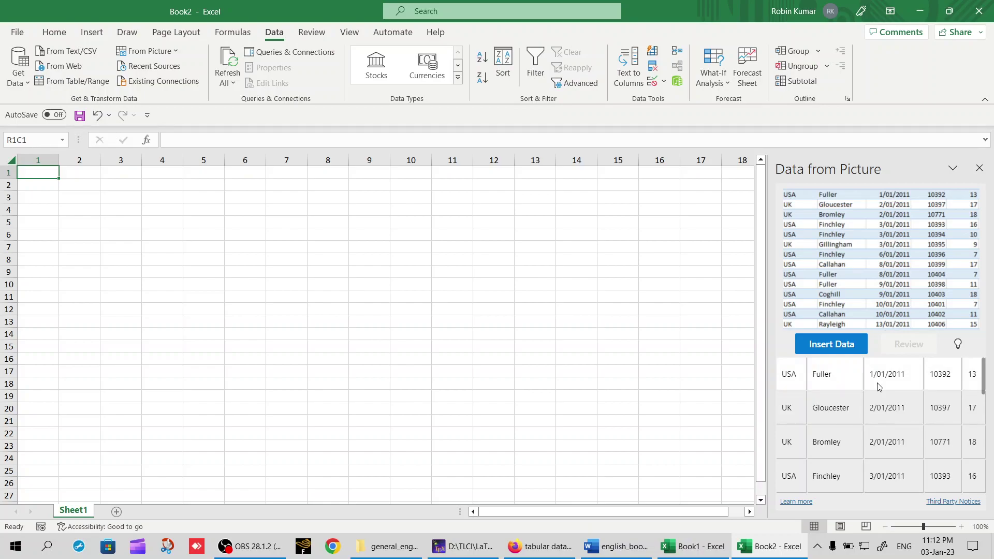
scroll(880, 388, down, 1)
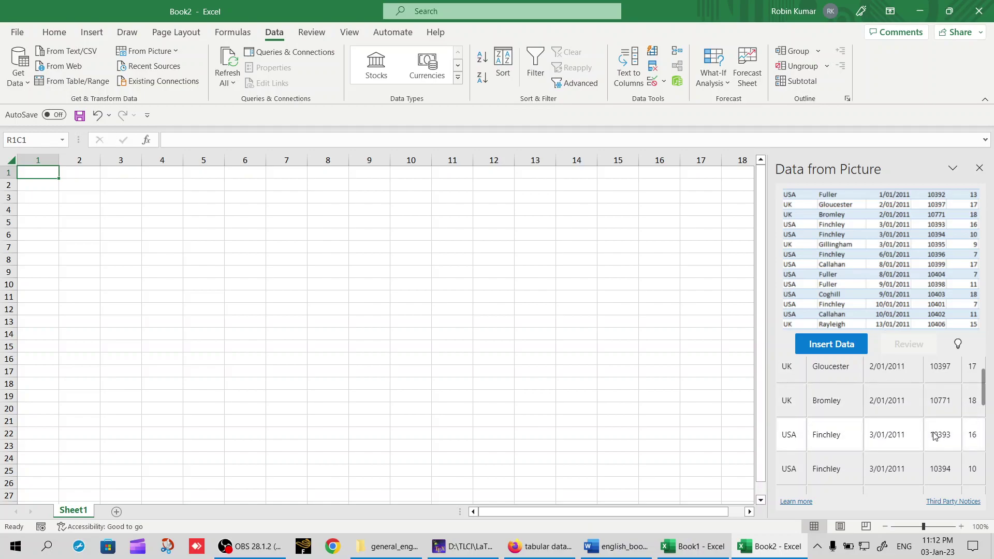
scroll(885, 414, down, 5)
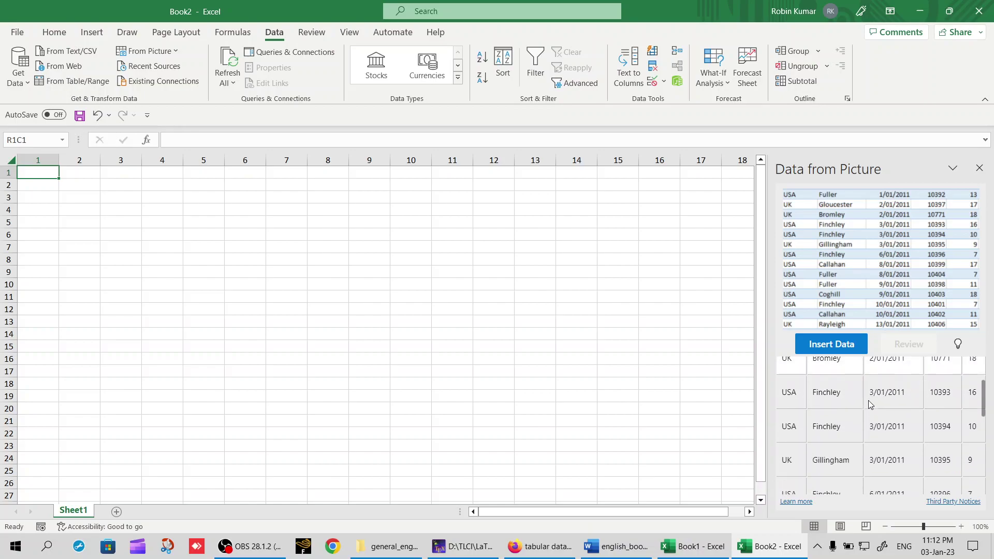
scroll(878, 412, down, 3)
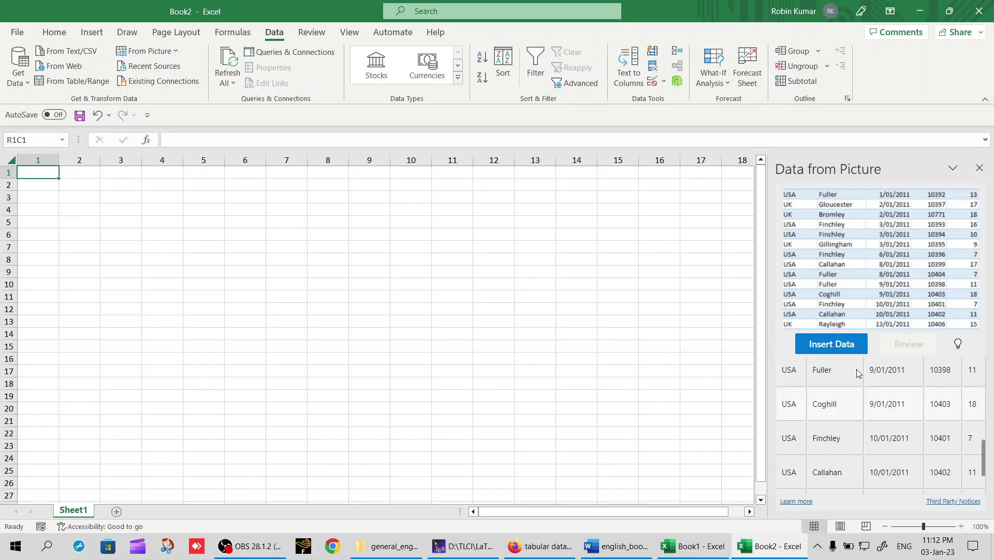
Insert the recognized picture data into the sheet starting at R1C1 and accept responsibility for its accuracy.
click(822, 346)
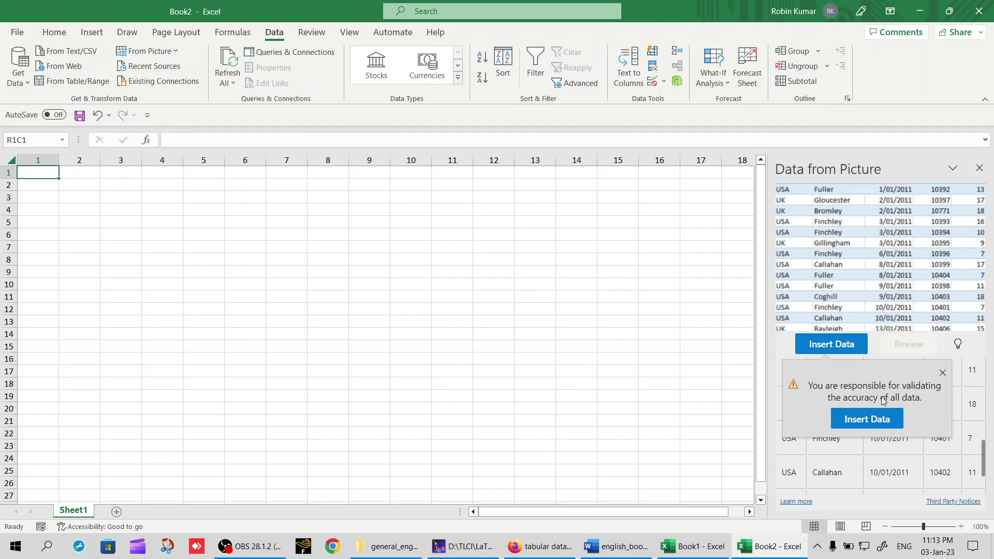
click(862, 422)
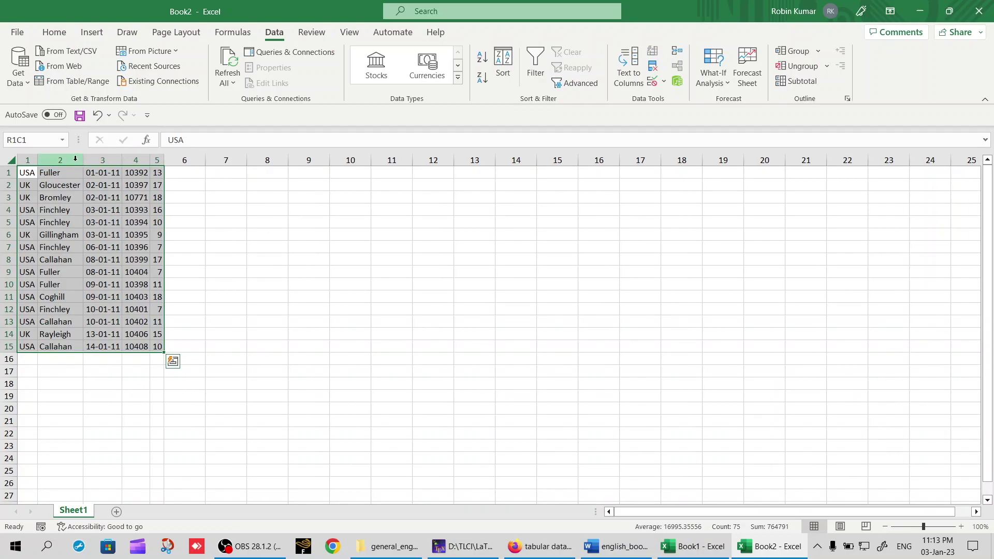
click(226, 243)
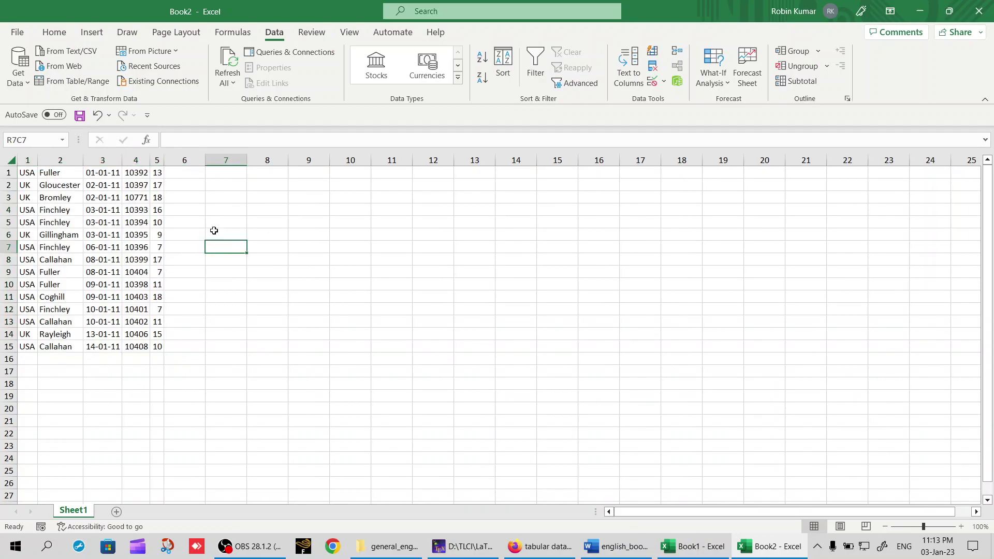
Copy the first eight entries of column 2 and paste them into column 8 starting at row 4.
drag(45, 174, 57, 260)
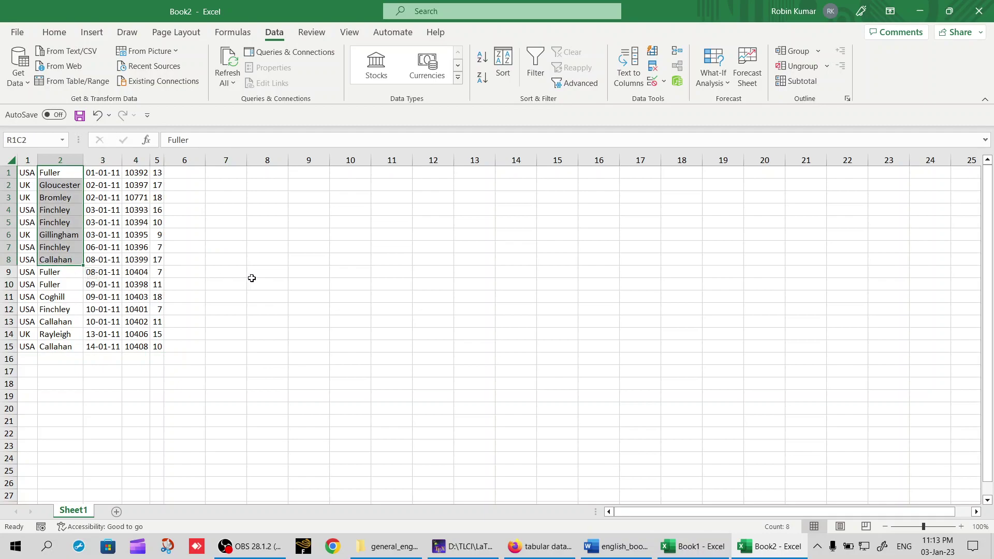
key(ctrl+c)
click(256, 212)
key(ctrl+v)
click(388, 249)
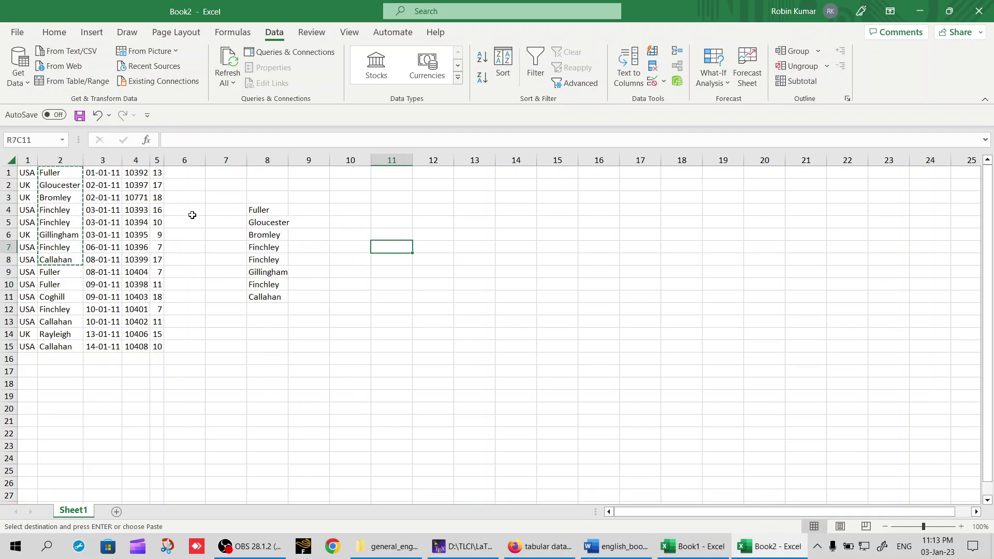
Inspect the pasted entries in column 8, opening the cell at row 4 for editing and leaving it again.
click(241, 212)
click(262, 210)
double_click(261, 210)
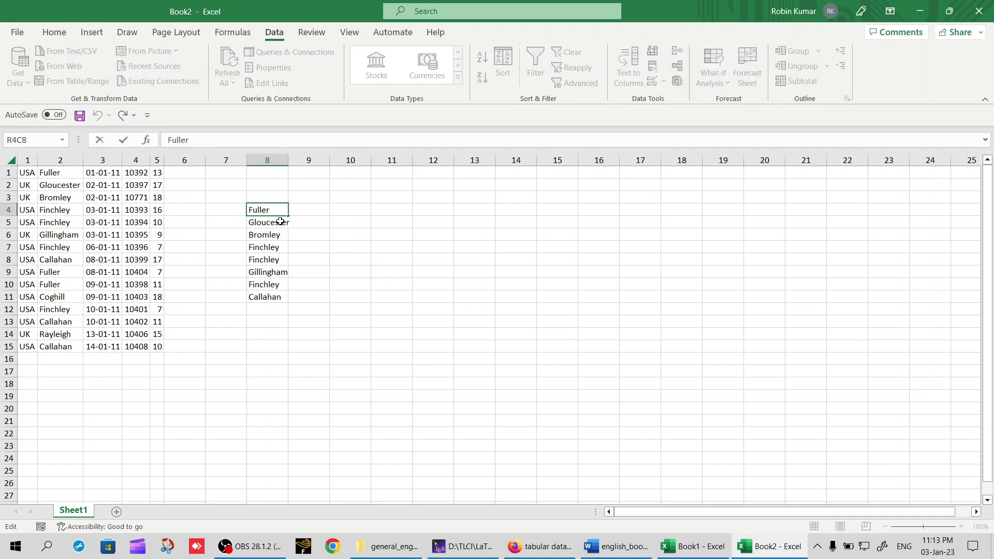
drag(324, 229, 347, 234)
key(Left)
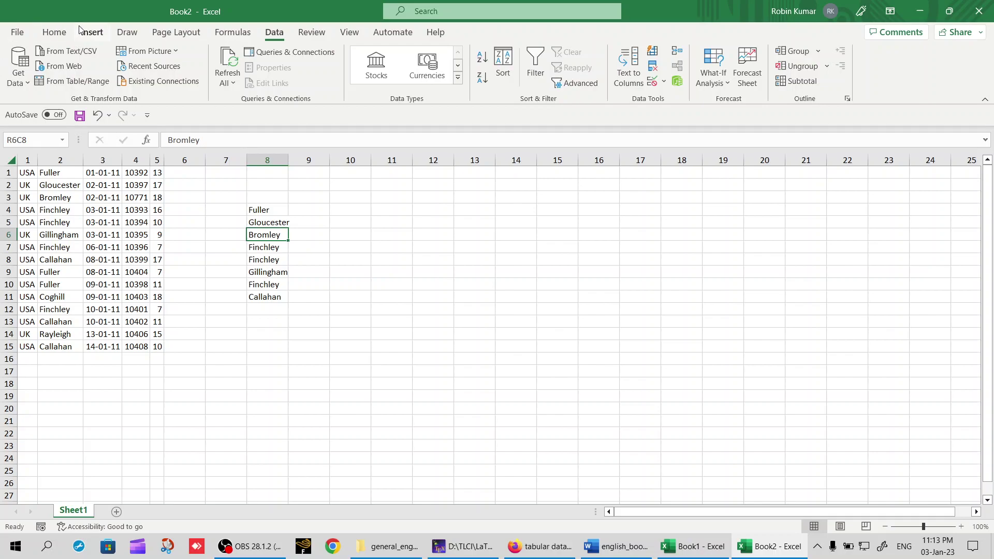
click(572, 243)
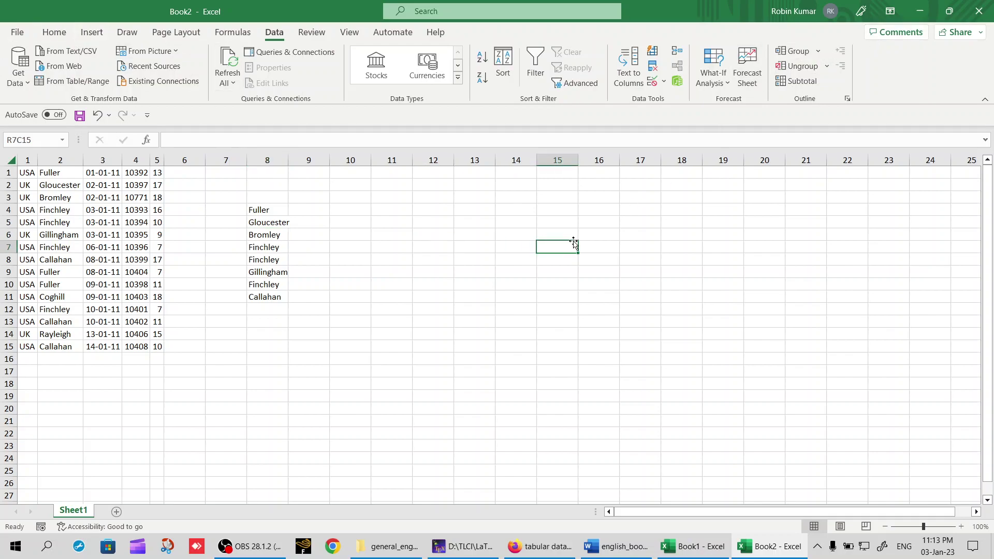